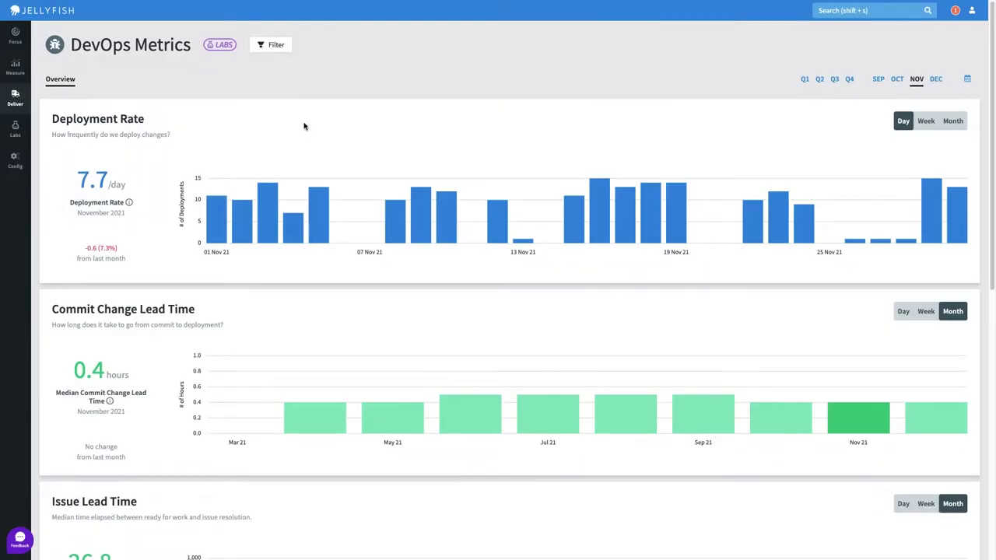
Step: Look through the DevOps metrics charts, from Deployment Rate down to Time to Restore Service, for November 2021
{"action": "left_click", "coordinate": [22, 103]}
{"action": "left_click_drag", "start_coordinate": [147, 119], "coordinate": [53, 121]}
{"action": "left_click", "coordinate": [215, 114]}
{"action": "scroll", "coordinate": [125, 179], "scroll_direction": "down", "scroll_amount": 3}
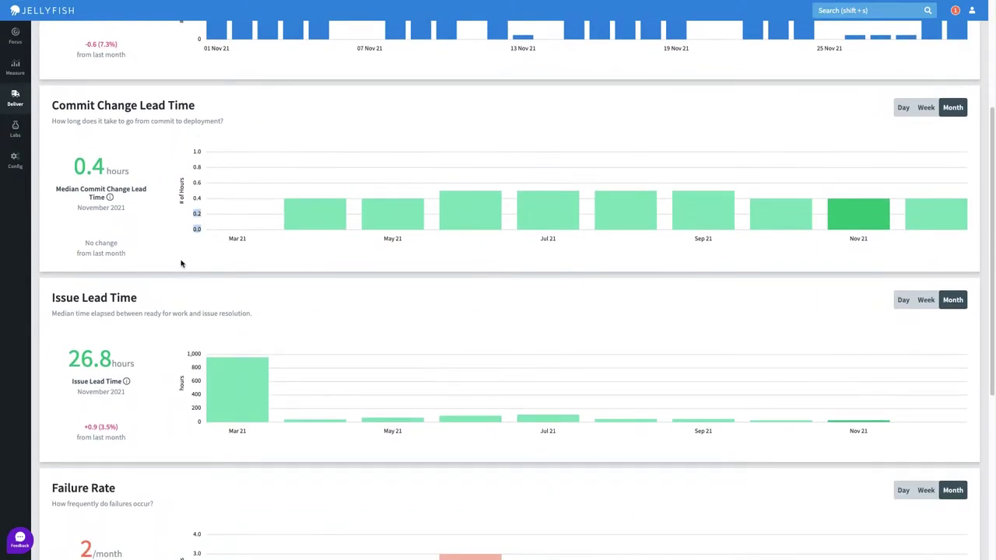
{"action": "scroll", "coordinate": [153, 324], "scroll_direction": "down", "scroll_amount": 3}
{"action": "left_click_drag", "start_coordinate": [117, 307], "coordinate": [62, 306]}
{"action": "left_click", "coordinate": [153, 311]}
{"action": "scroll", "coordinate": [156, 331], "scroll_direction": "down", "scroll_amount": 2}
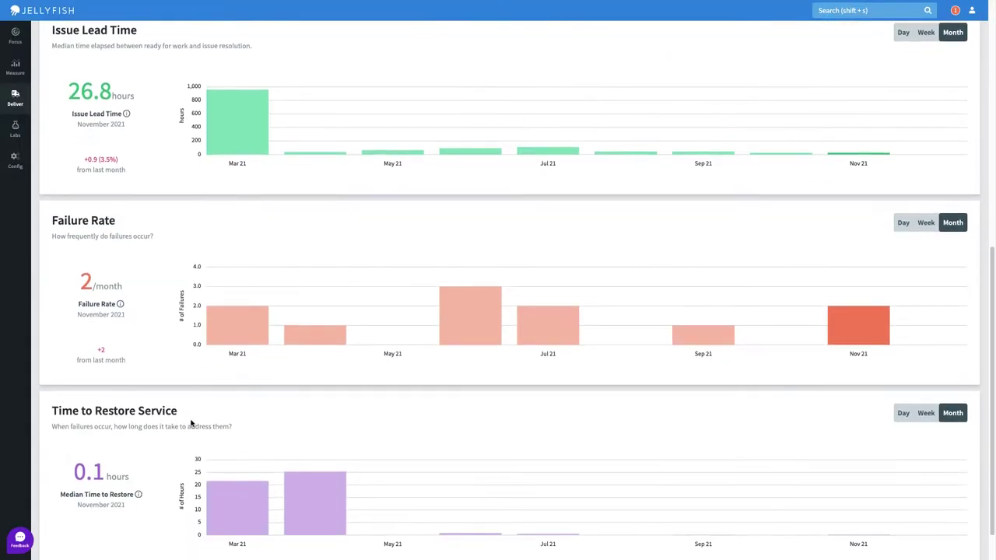
{"action": "left_click_drag", "start_coordinate": [181, 412], "coordinate": [50, 415]}
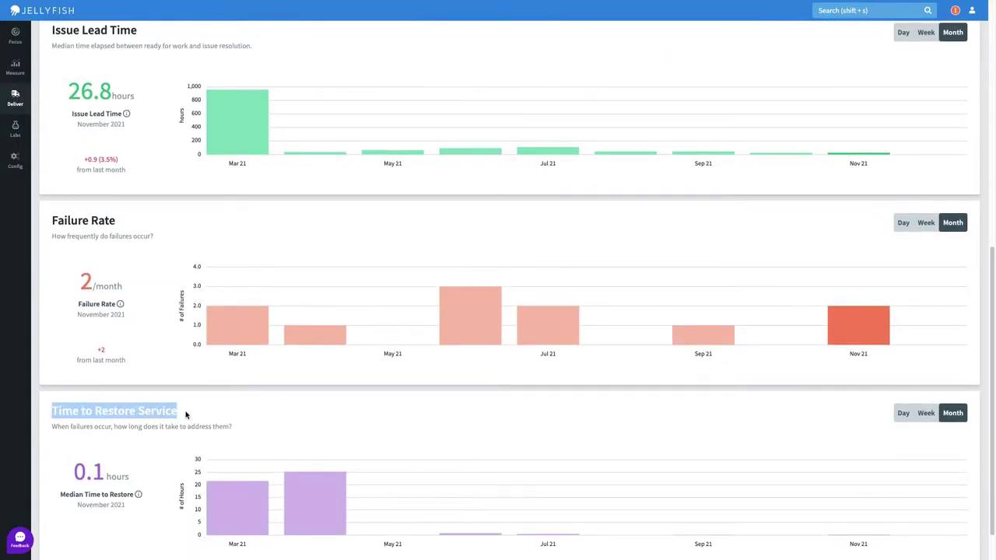
{"action": "left_click", "coordinate": [216, 414]}
{"action": "scroll", "coordinate": [204, 389], "scroll_direction": "up", "scroll_amount": 8}
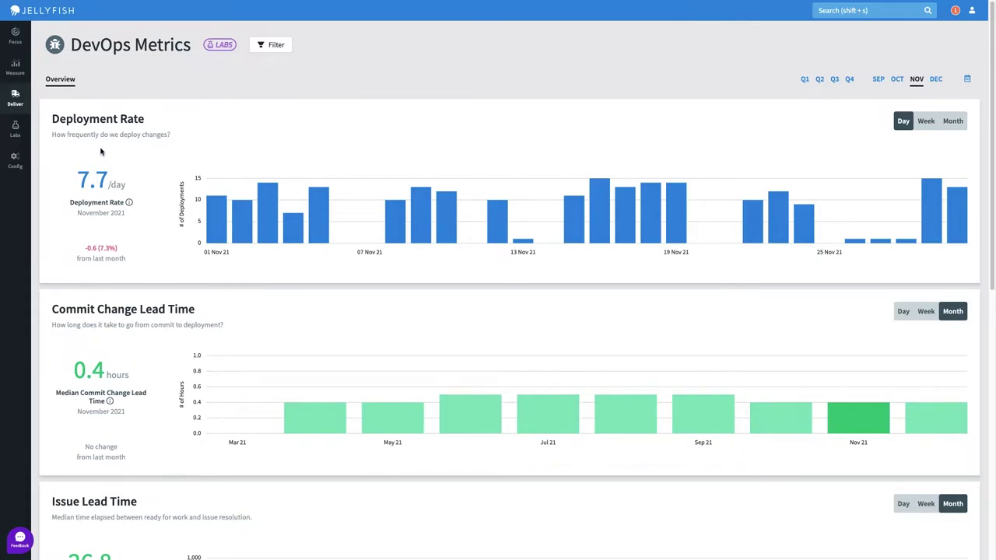
Step: Examine the daily Deployment Rate chart and open the list of deployments behind the 30 November 2021 bar
{"action": "left_click_drag", "start_coordinate": [145, 119], "coordinate": [52, 119]}
{"action": "left_click", "coordinate": [228, 112]}
{"action": "mouse_move", "coordinate": [296, 199]}
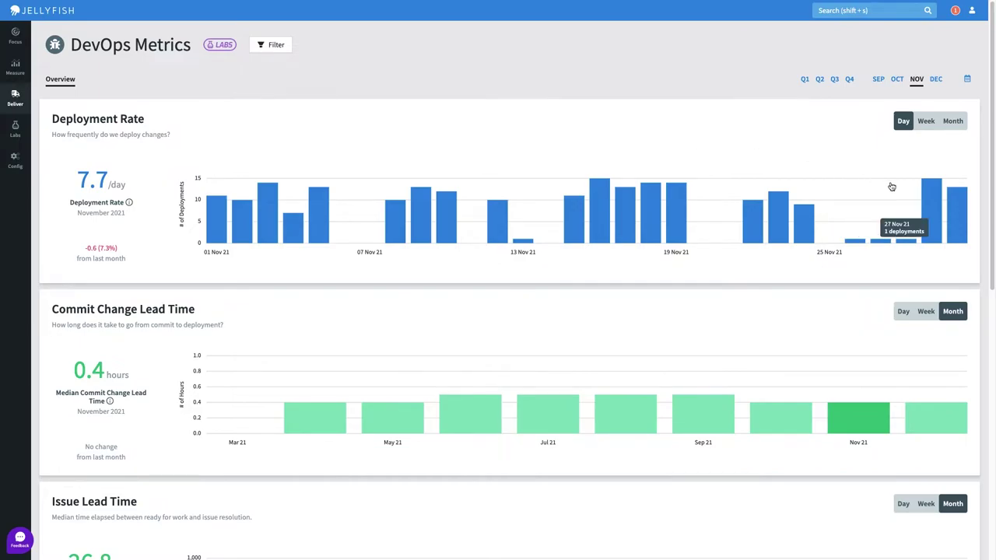
{"action": "left_click", "coordinate": [959, 207]}
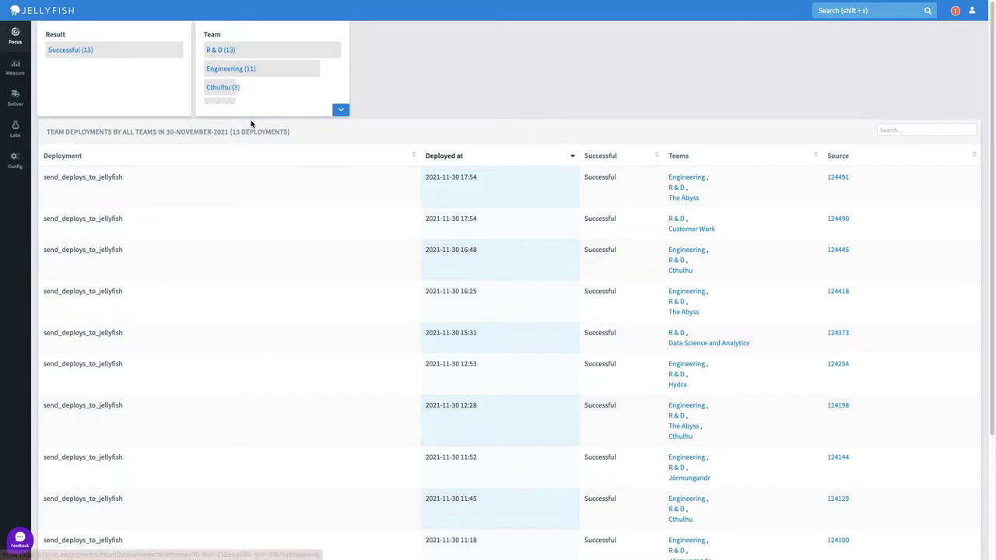
Step: Return to the DevOps Metrics overview and examine the monthly Commit Change Lead Time and Issue Lead Time charts
{"action": "mouse_move", "coordinate": [14, 97]}
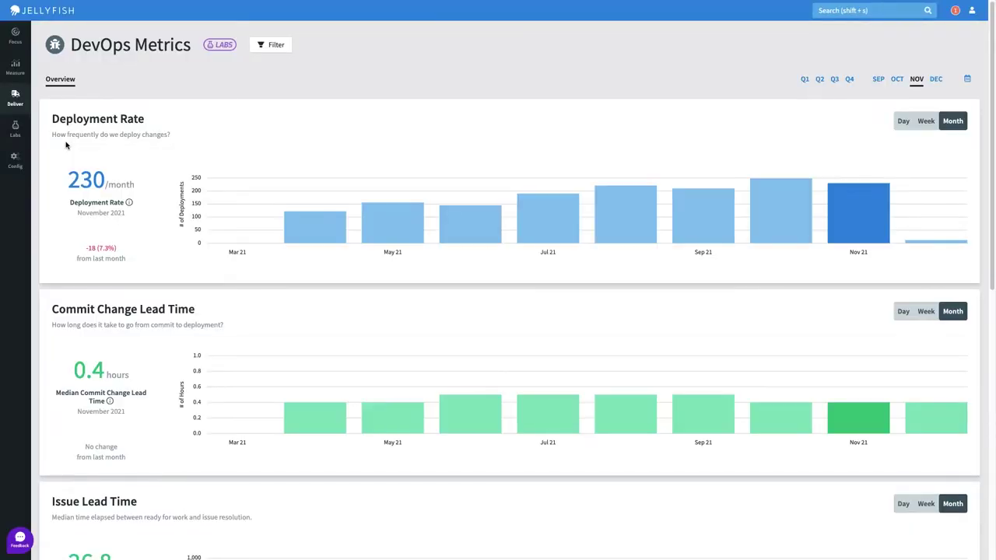
{"action": "scroll", "coordinate": [76, 159], "scroll_direction": "down", "scroll_amount": 3}
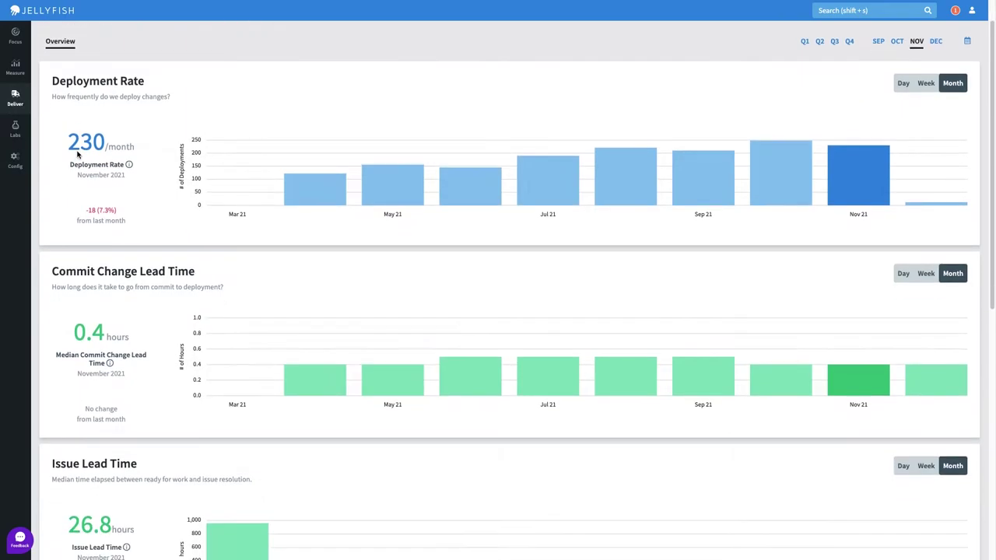
{"action": "left_click_drag", "start_coordinate": [48, 193], "coordinate": [204, 198]}
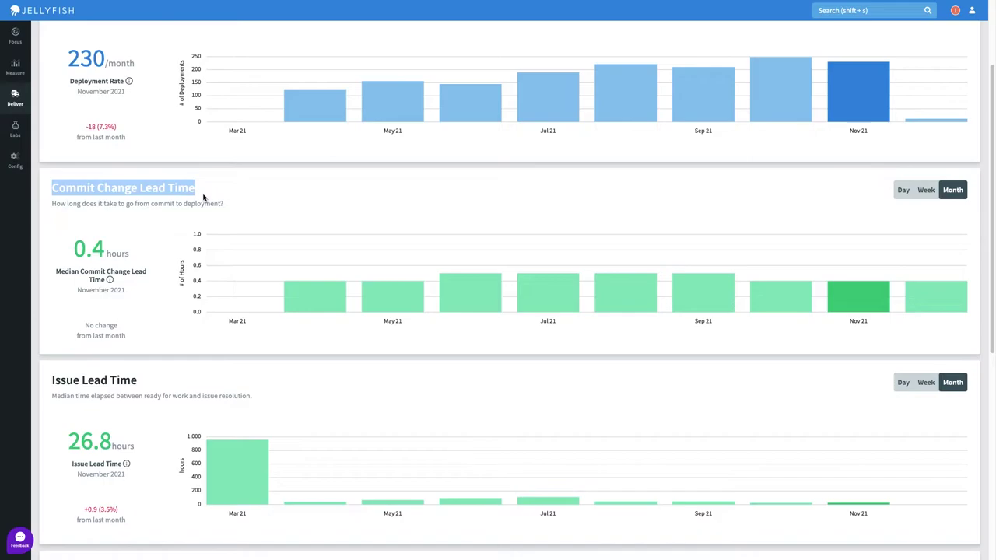
{"action": "left_click", "coordinate": [149, 215]}
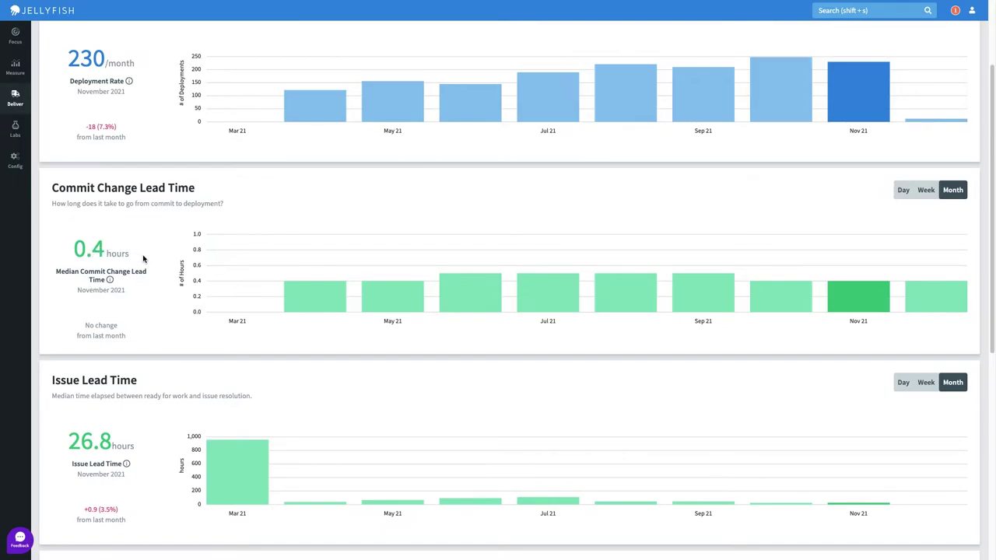
{"action": "scroll", "coordinate": [143, 259], "scroll_direction": "down", "scroll_amount": 2}
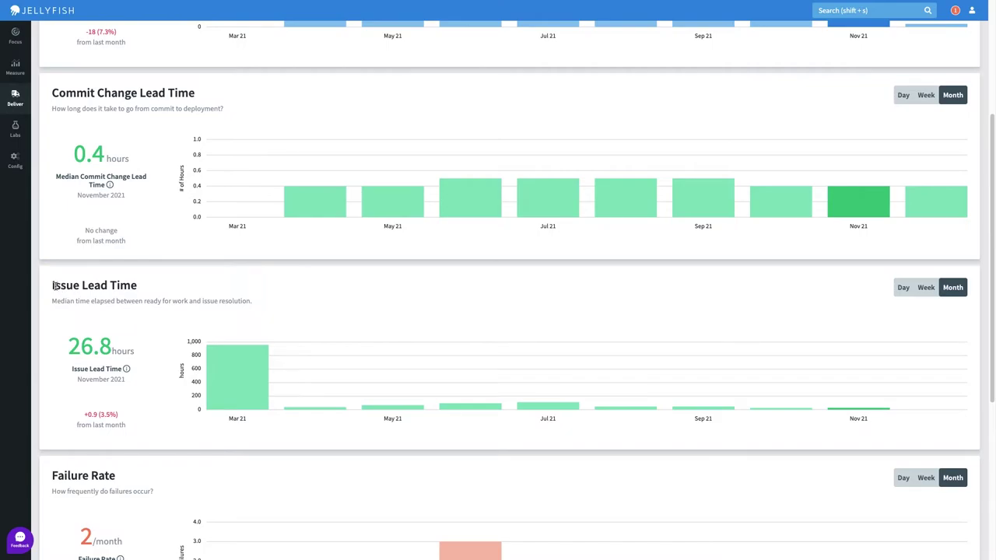
{"action": "left_click_drag", "start_coordinate": [55, 286], "coordinate": [134, 285]}
{"action": "left_click", "coordinate": [158, 290]}
{"action": "mouse_move", "coordinate": [303, 405]}
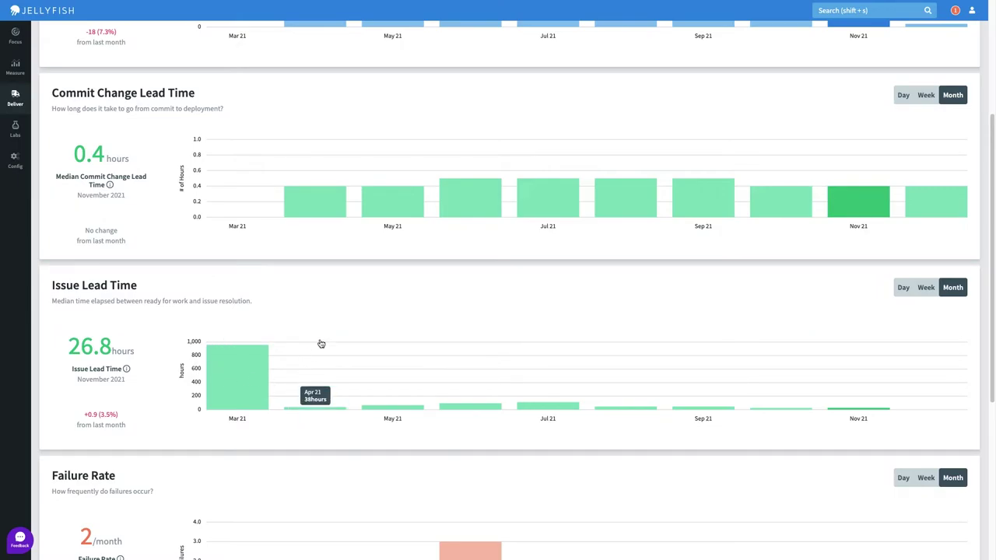
{"action": "mouse_move", "coordinate": [408, 354]}
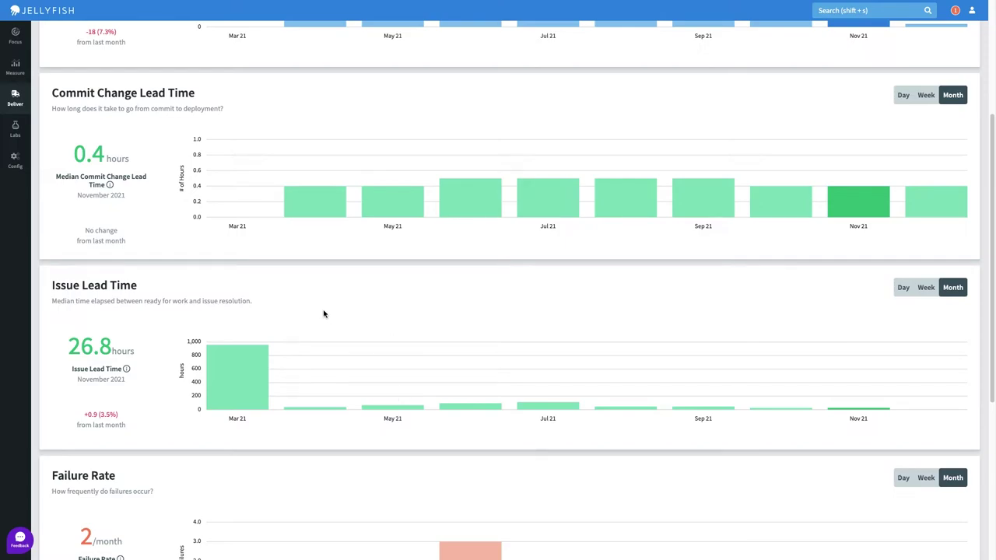
Step: Examine the monthly Failure Rate and Time to Restore Service charts, including the median time to restore
{"action": "scroll", "coordinate": [112, 337], "scroll_direction": "down", "scroll_amount": 3}
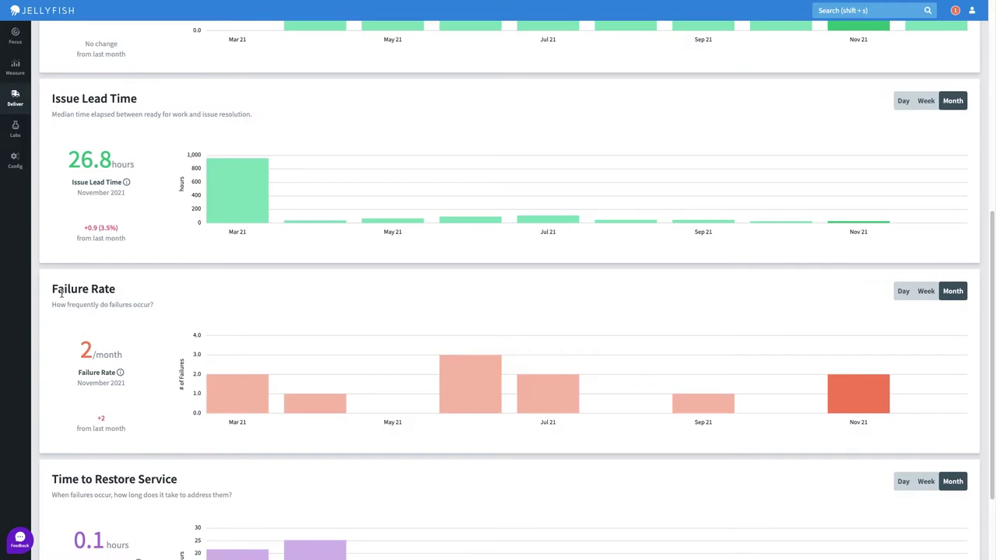
{"action": "left_click_drag", "start_coordinate": [60, 292], "coordinate": [117, 297]}
{"action": "left_click", "coordinate": [133, 296]}
{"action": "mouse_move", "coordinate": [545, 401]}
{"action": "scroll", "coordinate": [402, 321], "scroll_direction": "down", "scroll_amount": 3}
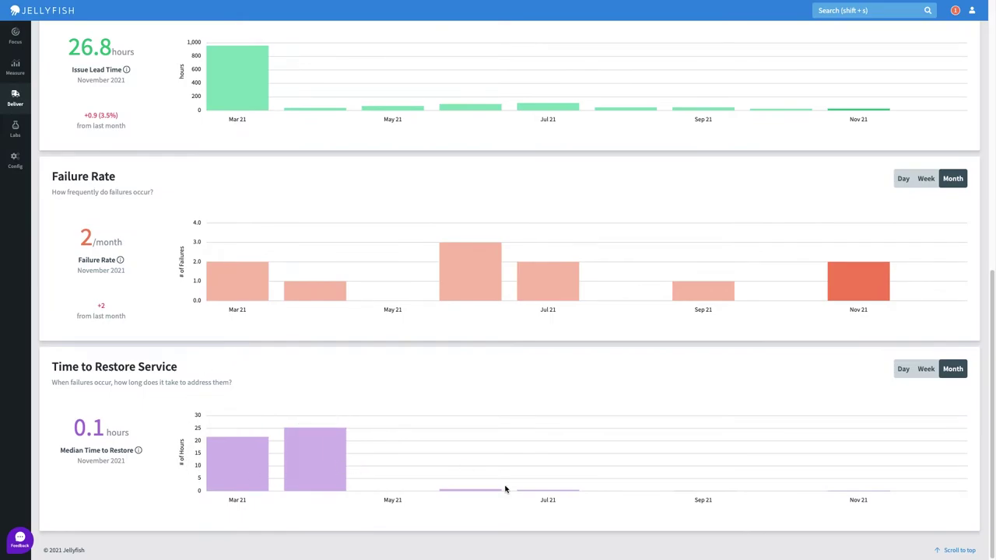
{"action": "mouse_move", "coordinate": [496, 492]}
{"action": "left_click_drag", "start_coordinate": [69, 436], "coordinate": [105, 435]}
{"action": "left_click", "coordinate": [148, 431]}
{"action": "scroll", "coordinate": [164, 430], "scroll_direction": "up", "scroll_amount": 7}
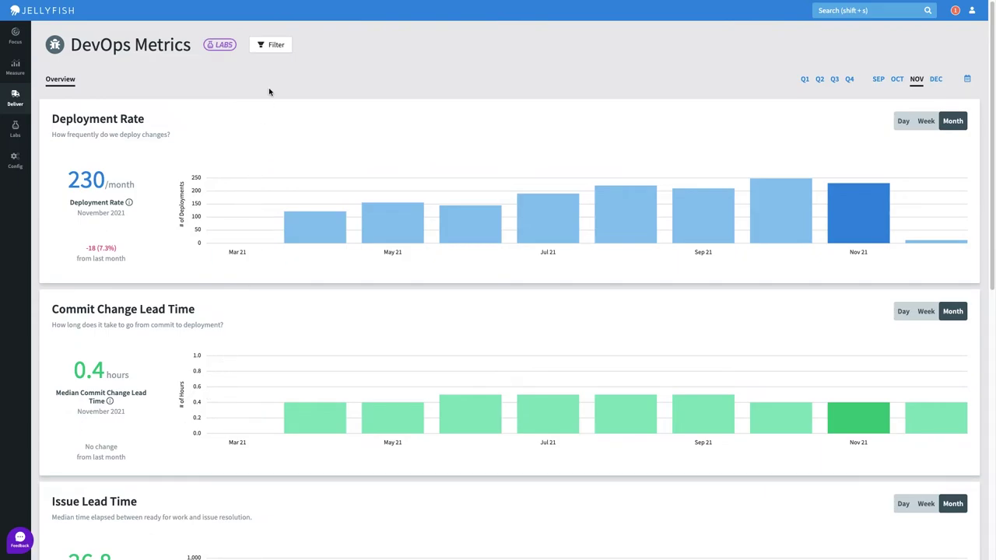
Step: Filter the DevOps metrics to show only the Engineering group
{"action": "left_click", "coordinate": [276, 49]}
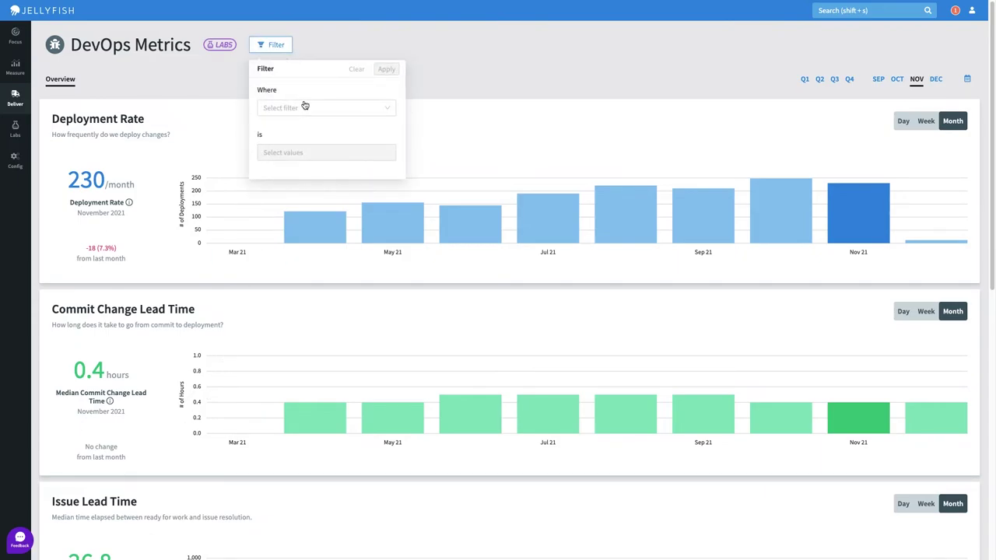
{"action": "left_click", "coordinate": [304, 107]}
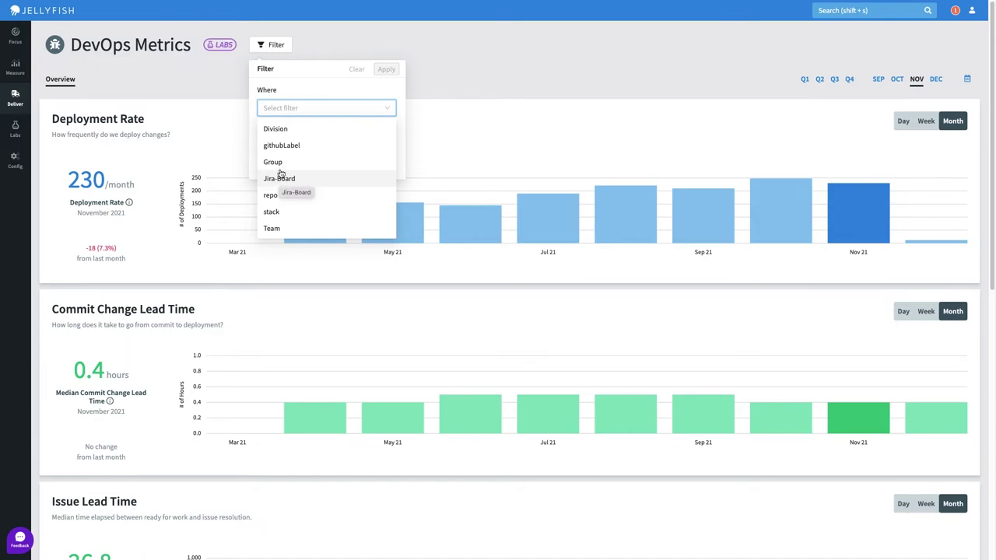
{"action": "left_click", "coordinate": [278, 163]}
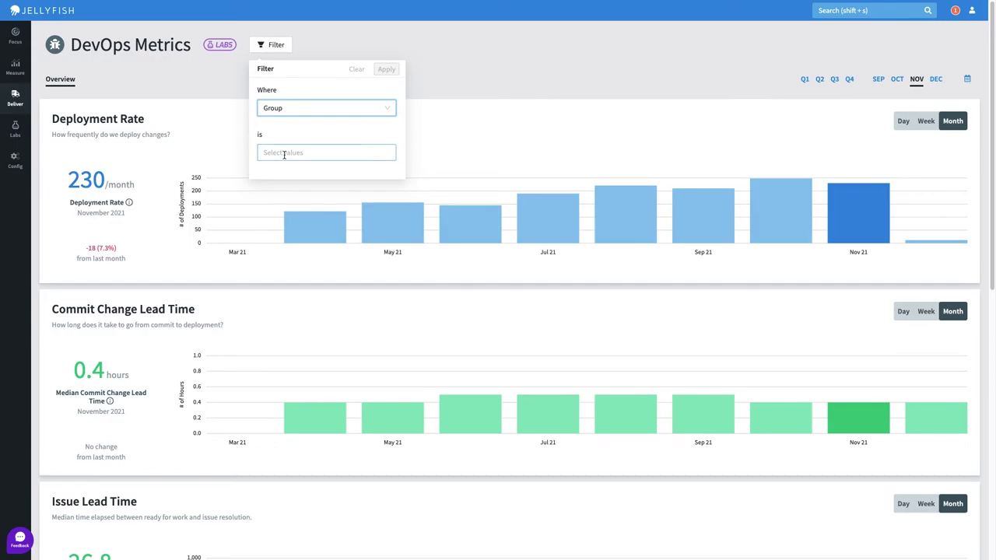
{"action": "left_click", "coordinate": [285, 154]}
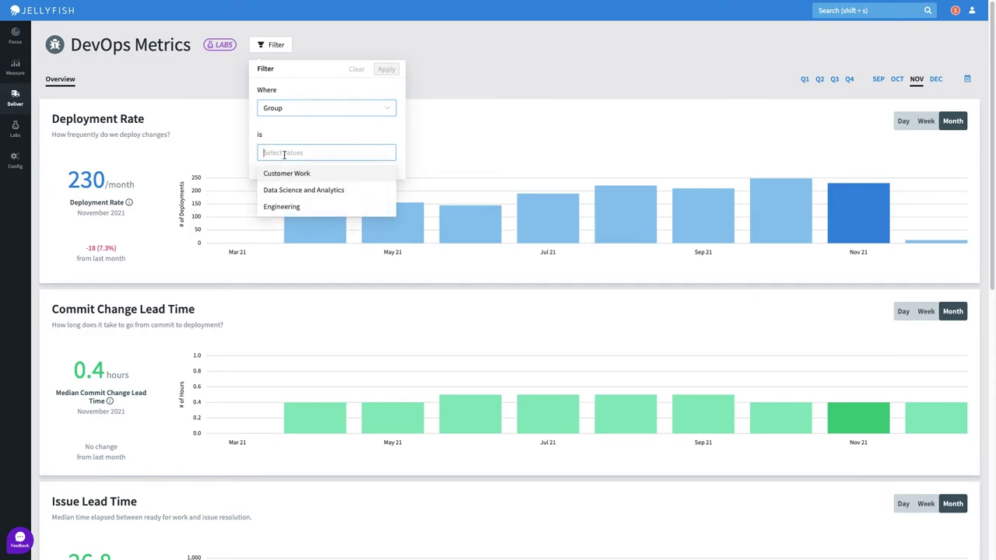
{"action": "left_click", "coordinate": [282, 207]}
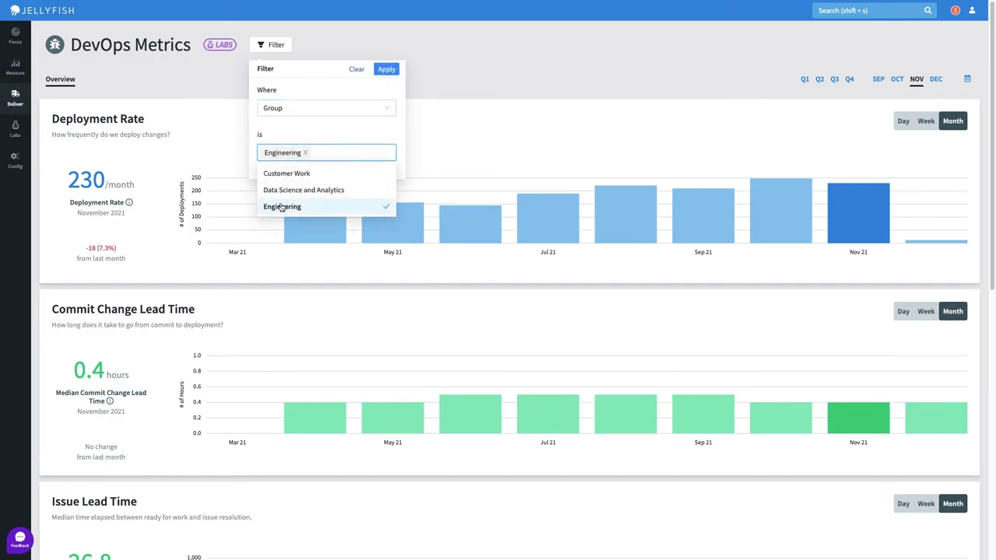
{"action": "left_click", "coordinate": [386, 70]}
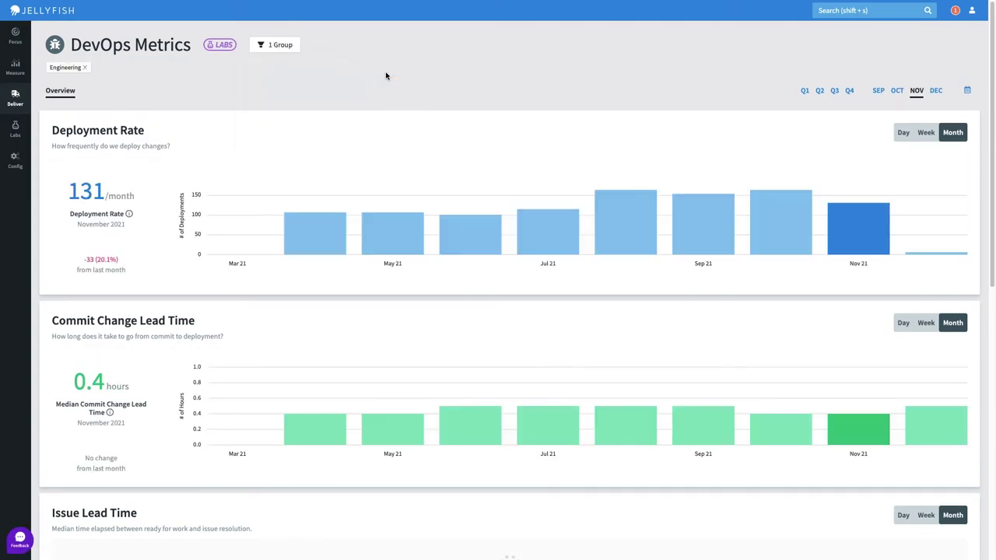